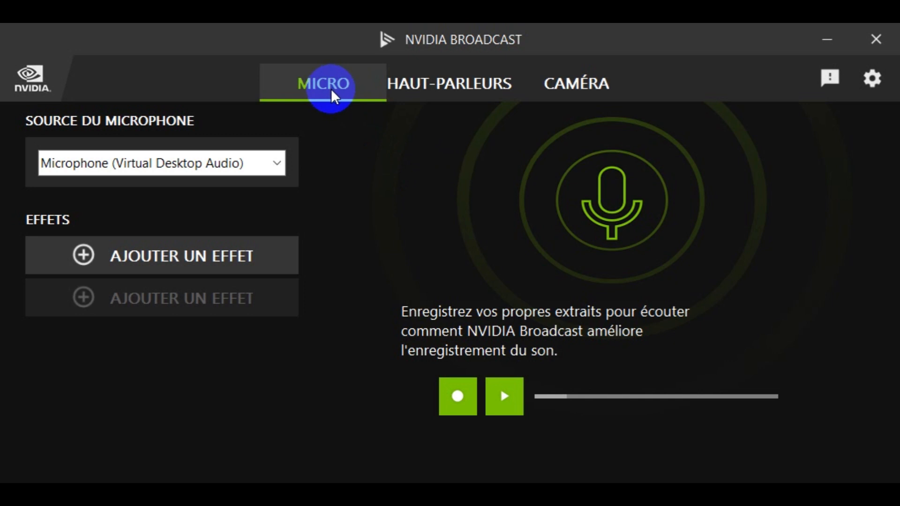
Look through the speaker and camera settings pages.
{"action": "left_click", "coordinate": [446, 89]}
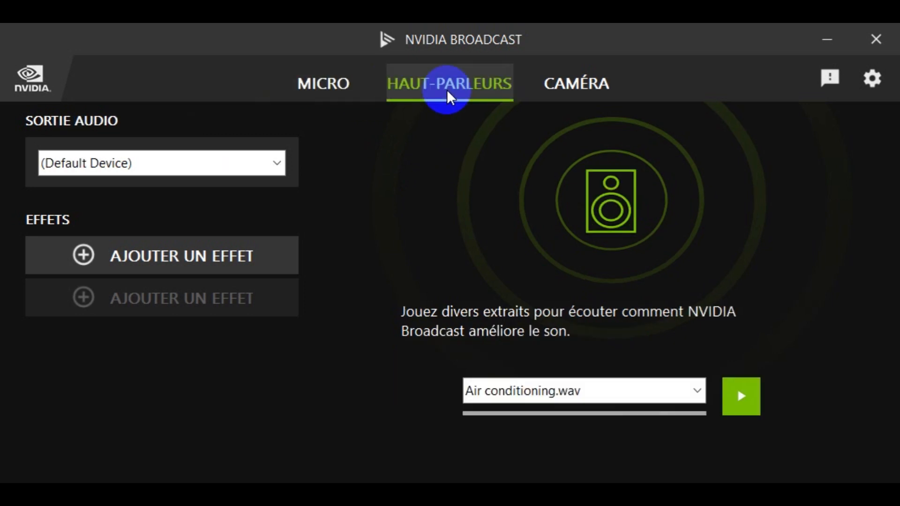
{"action": "left_click", "coordinate": [571, 90]}
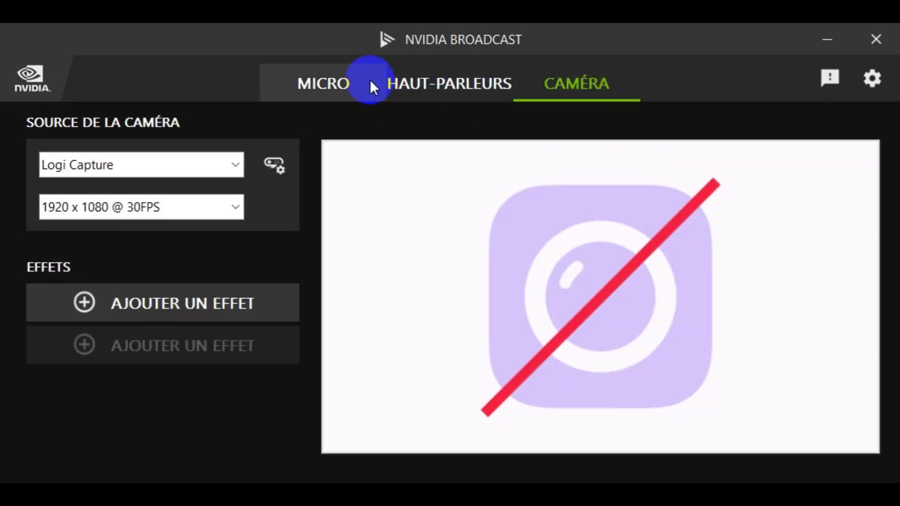
Set the microphone source to Microphone (HD Pro Webcam C920).
{"action": "left_click", "coordinate": [337, 83]}
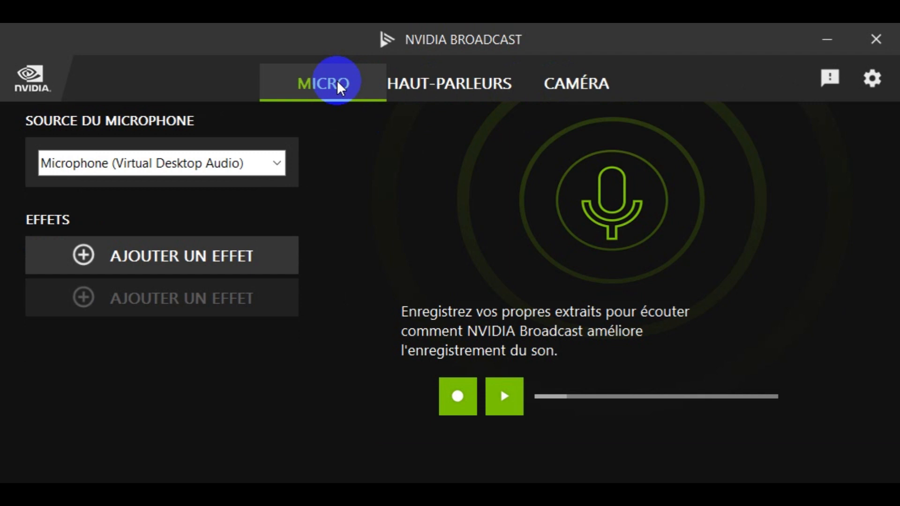
{"action": "left_click", "coordinate": [280, 163]}
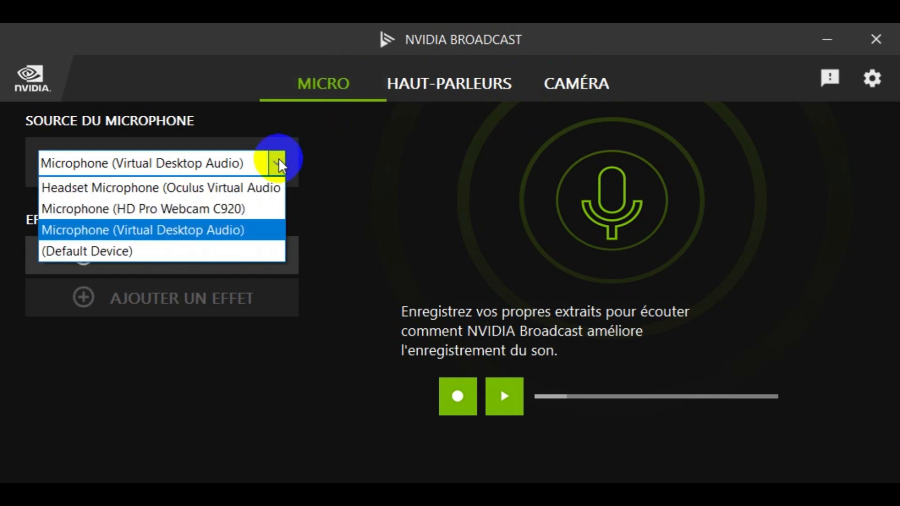
{"action": "left_click", "coordinate": [143, 210]}
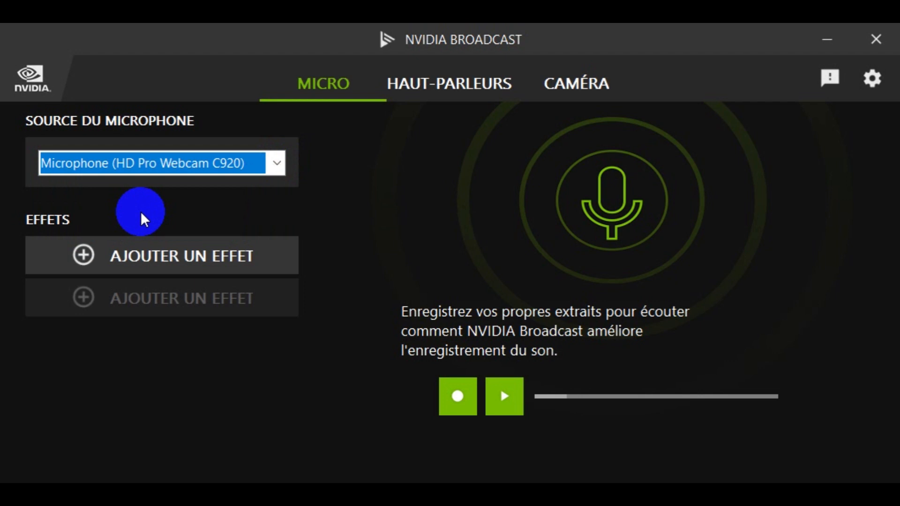
Try the Suppression du bruit effect on the microphone at a lower intensity, and remove the effect.
{"action": "left_click", "coordinate": [85, 255]}
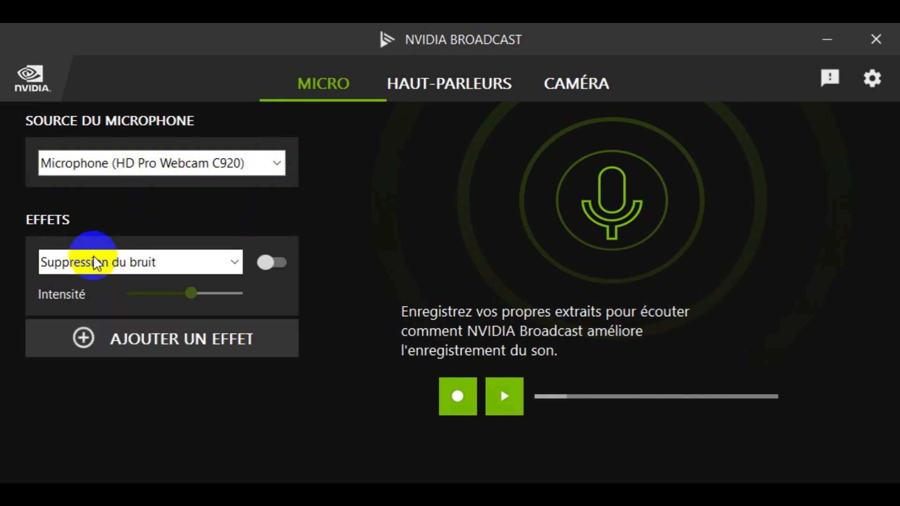
{"action": "left_click", "coordinate": [277, 266]}
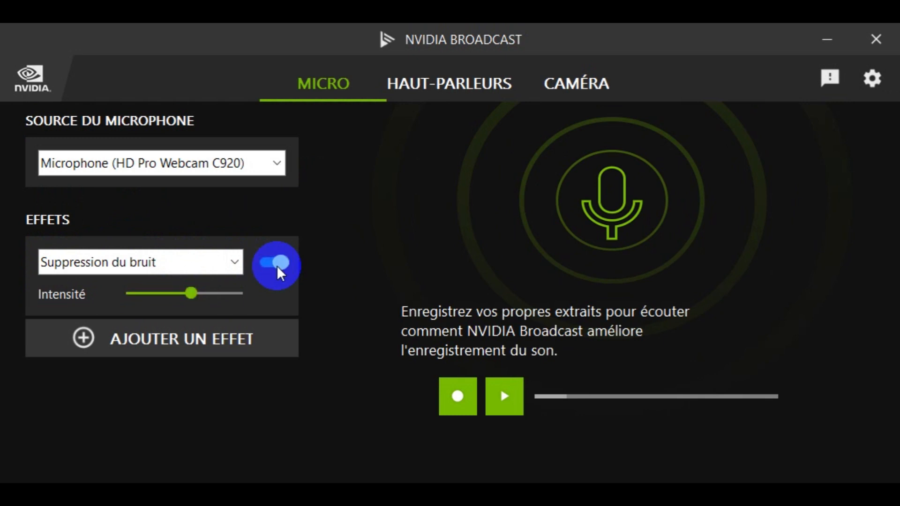
{"action": "left_click_drag", "start_coordinate": [191, 294], "coordinate": [168, 293]}
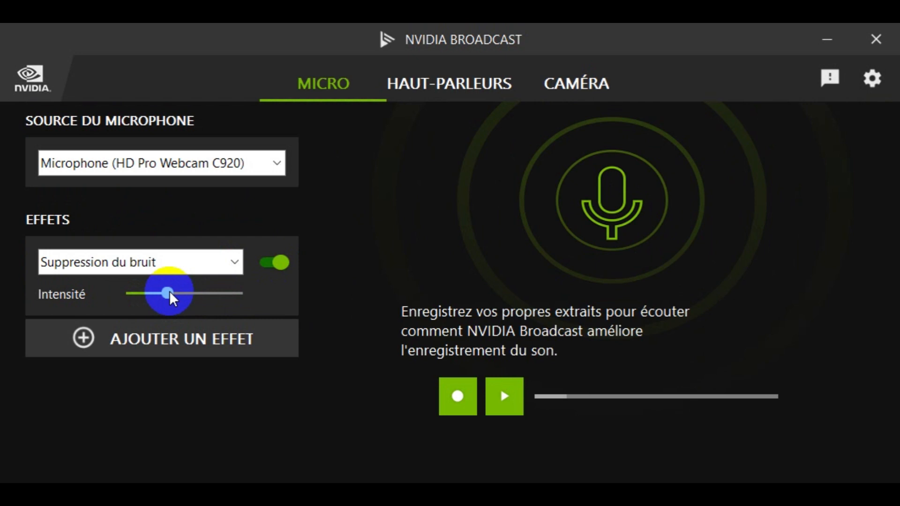
{"action": "left_click", "coordinate": [235, 263]}
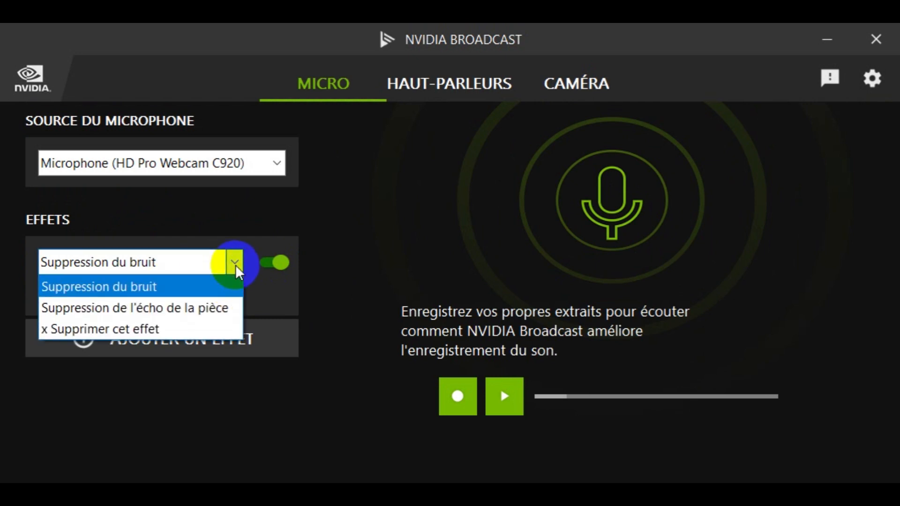
{"action": "left_click", "coordinate": [166, 328]}
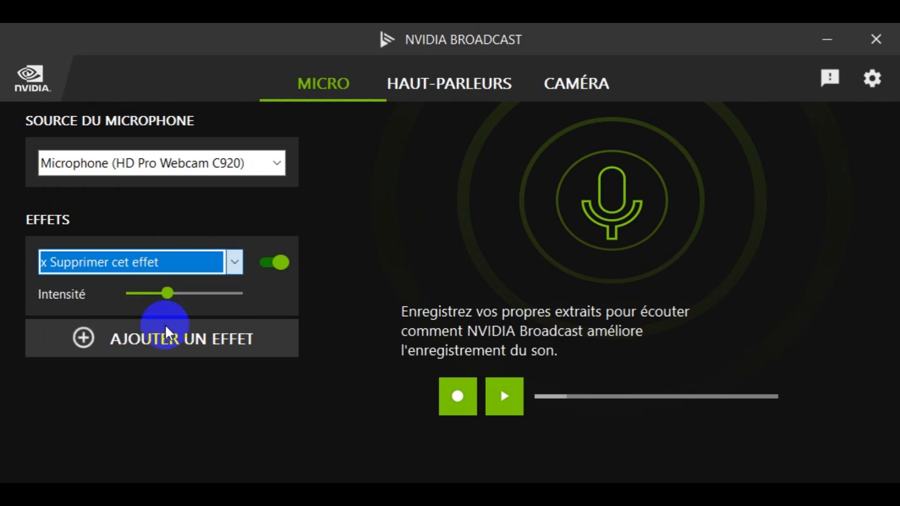
Set the camera source to HD Pro Webcam C920 and check its available resolutions.
{"action": "left_click", "coordinate": [441, 91]}
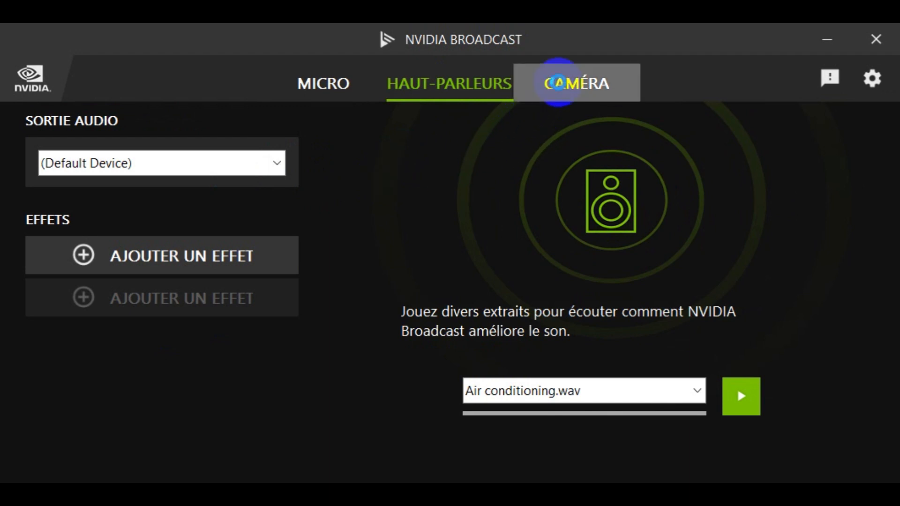
{"action": "left_click", "coordinate": [558, 82]}
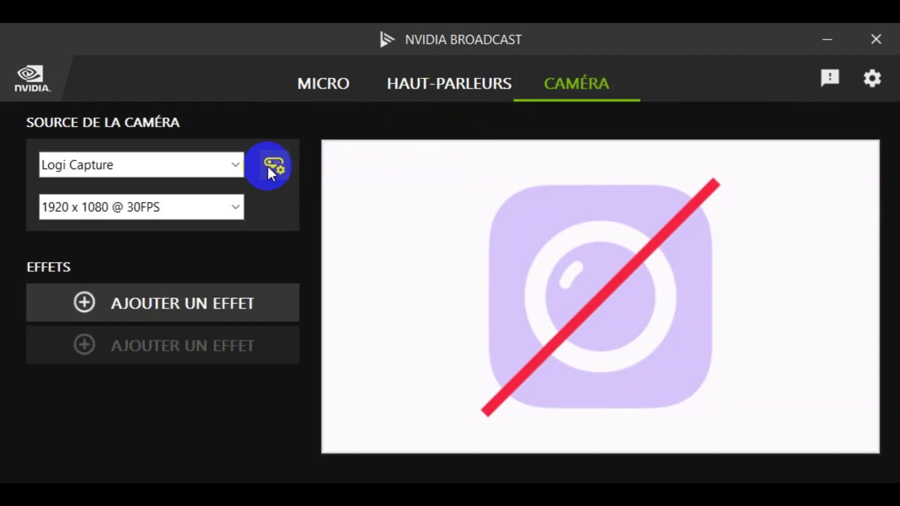
{"action": "left_click", "coordinate": [236, 165]}
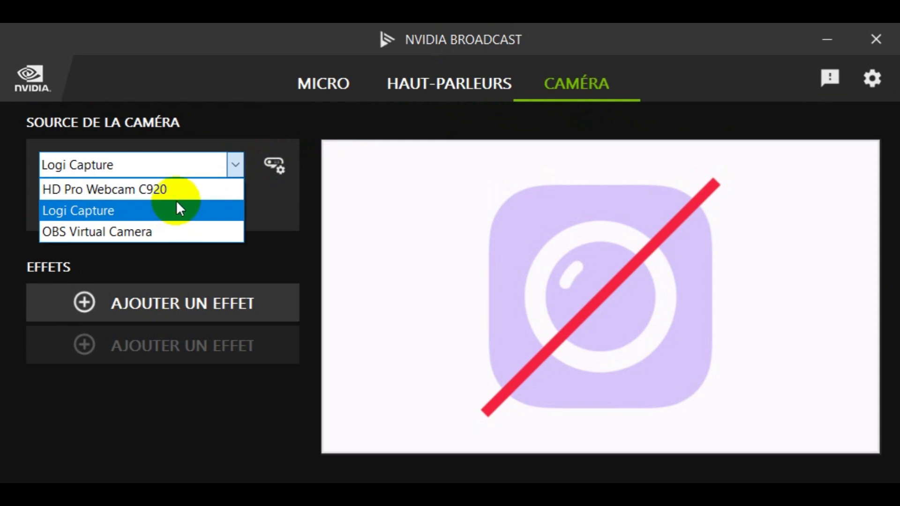
{"action": "left_click", "coordinate": [117, 190]}
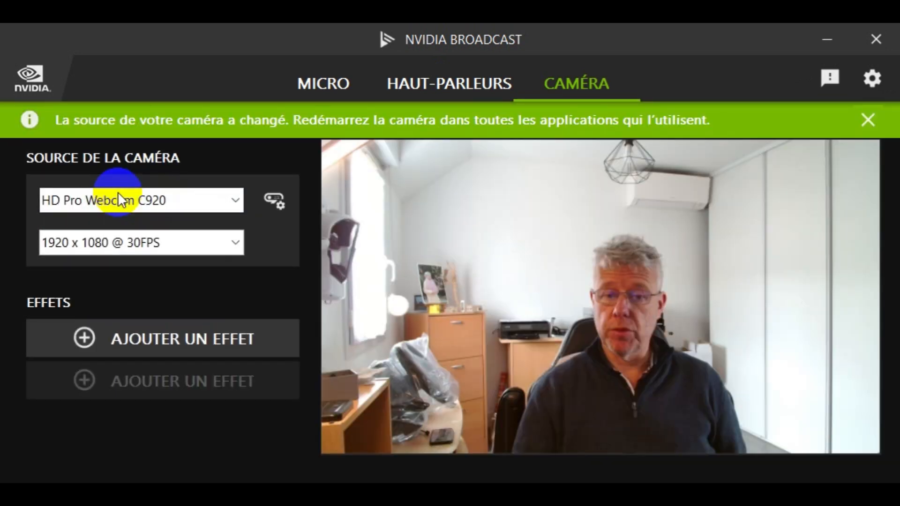
{"action": "left_click", "coordinate": [139, 243]}
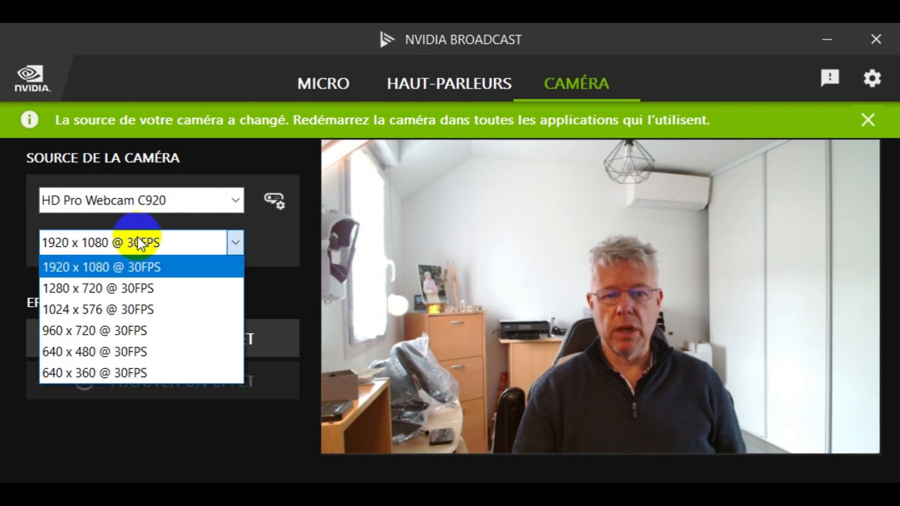
{"action": "left_click", "coordinate": [179, 242]}
Add the Floutage d'arrière-plan effect to the camera, enable it and set its intensity to the maximum.
{"action": "left_click", "coordinate": [238, 342]}
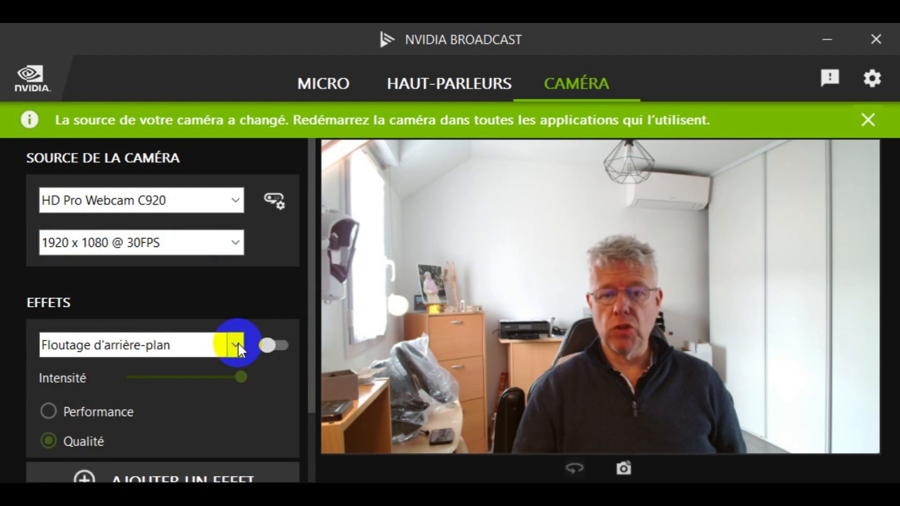
{"action": "left_click", "coordinate": [286, 345]}
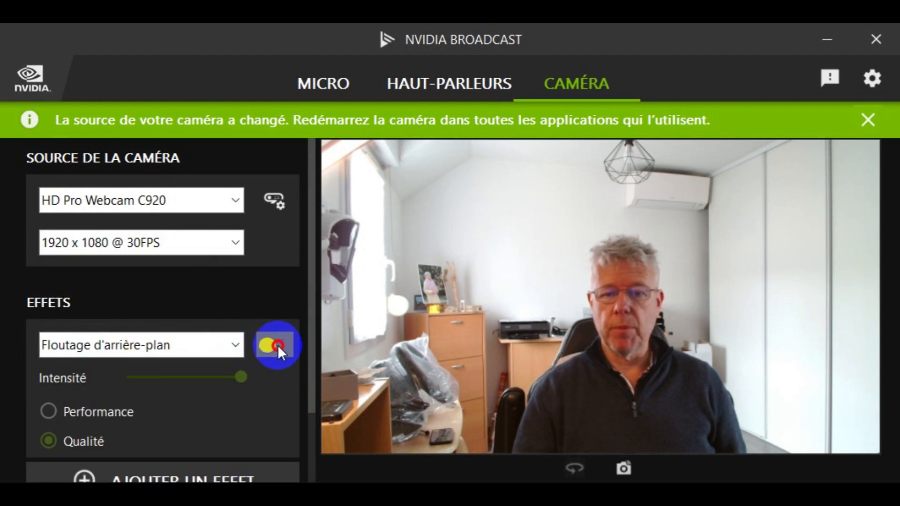
{"action": "left_click", "coordinate": [277, 345]}
{"action": "left_click", "coordinate": [238, 377]}
{"action": "left_click_drag", "start_coordinate": [207, 378], "coordinate": [251, 377]}
Change the camera effect to Remplacement de l'arrière-plan.
{"action": "left_click", "coordinate": [235, 345]}
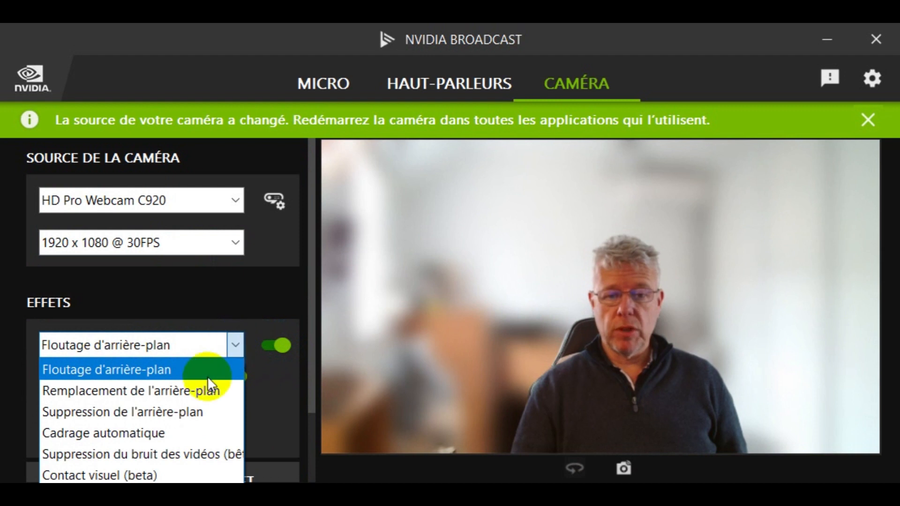
{"action": "left_click", "coordinate": [187, 389]}
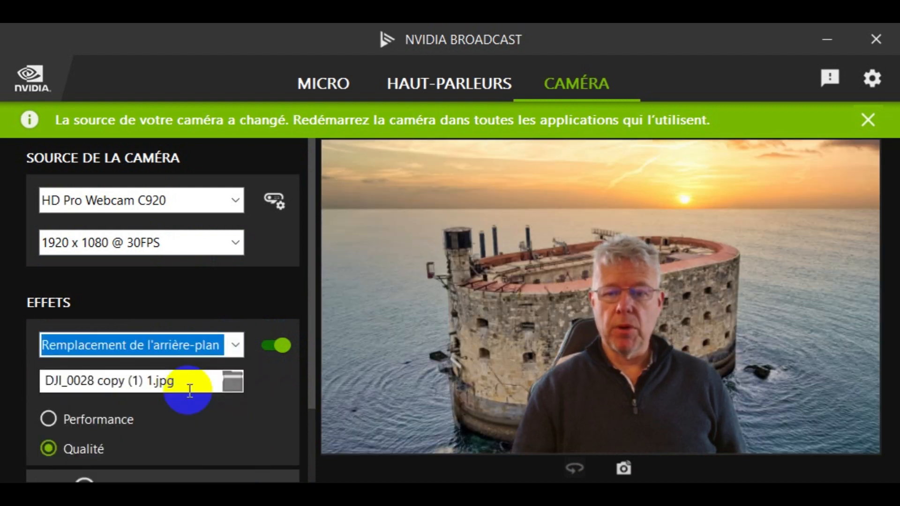
Try Cadrage automatique as a second camera effect, toggling it on and off, and remove it.
{"action": "left_click_drag", "start_coordinate": [311, 321], "coordinate": [311, 417]}
{"action": "left_click", "coordinate": [206, 389]}
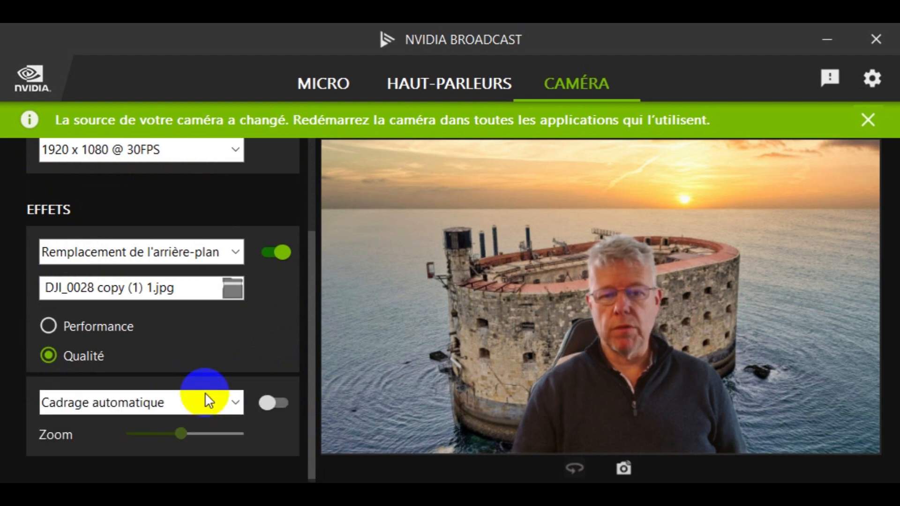
{"action": "left_click", "coordinate": [266, 397]}
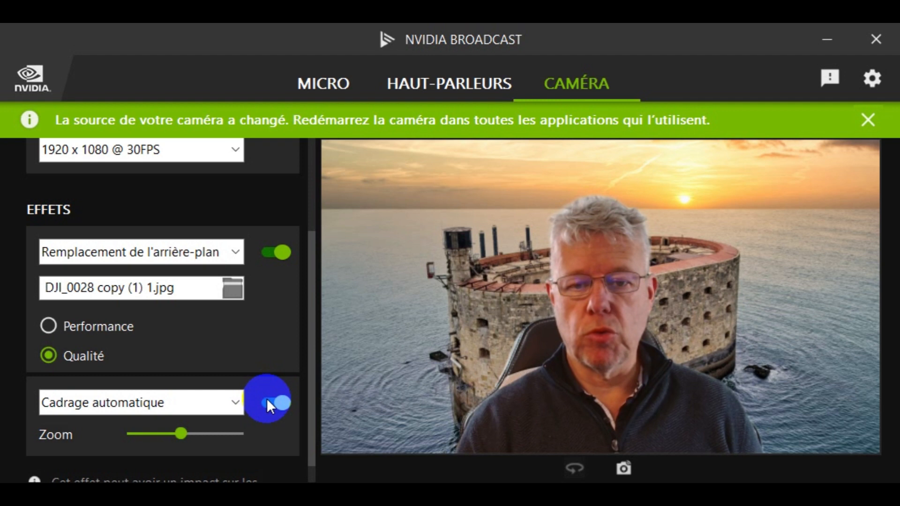
{"action": "left_click", "coordinate": [266, 398]}
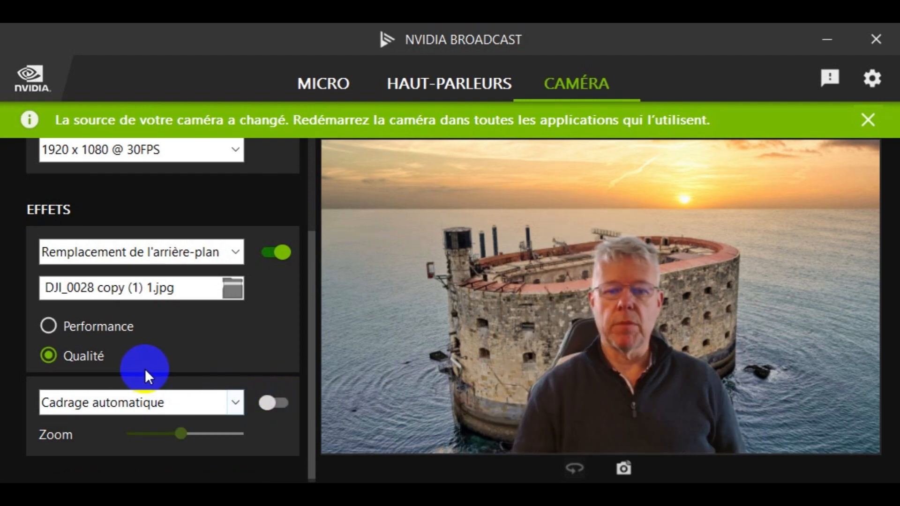
{"action": "left_click", "coordinate": [238, 400]}
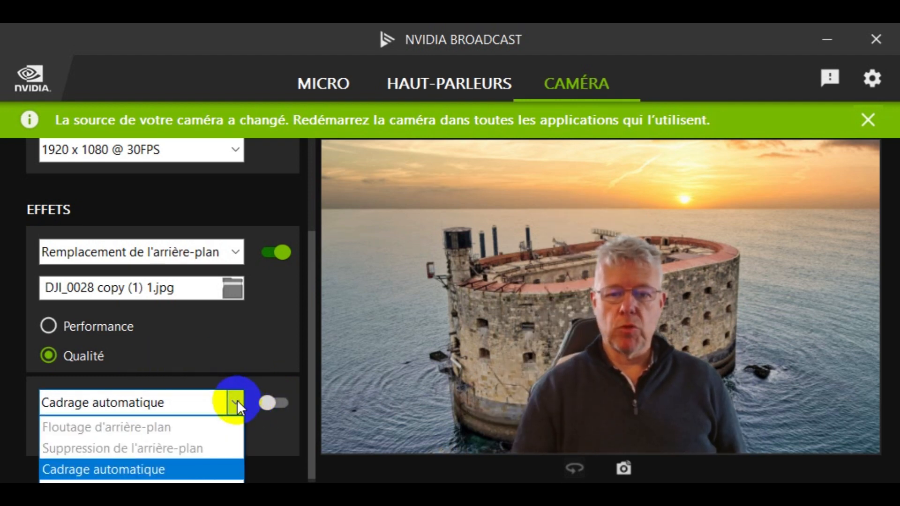
{"action": "left_click", "coordinate": [187, 497]}
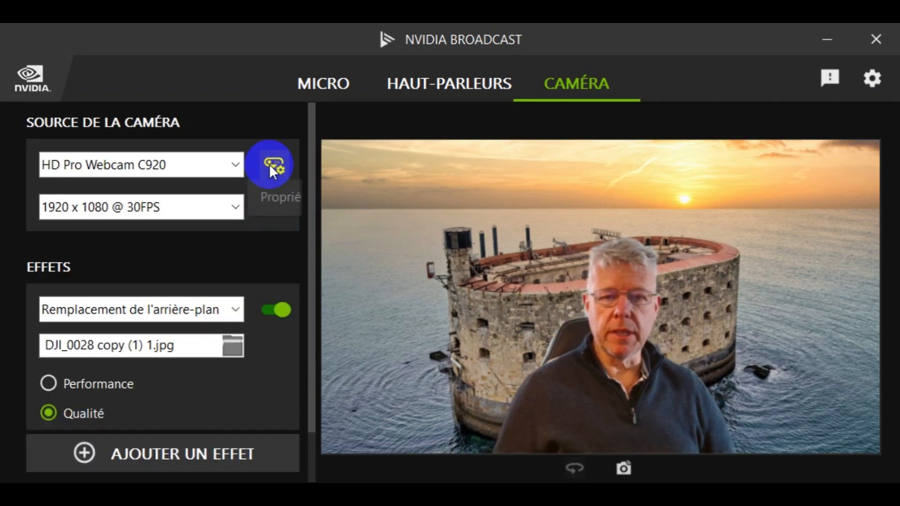
Examine the webcam's video and camera control properties, and close them.
{"action": "left_click", "coordinate": [269, 164]}
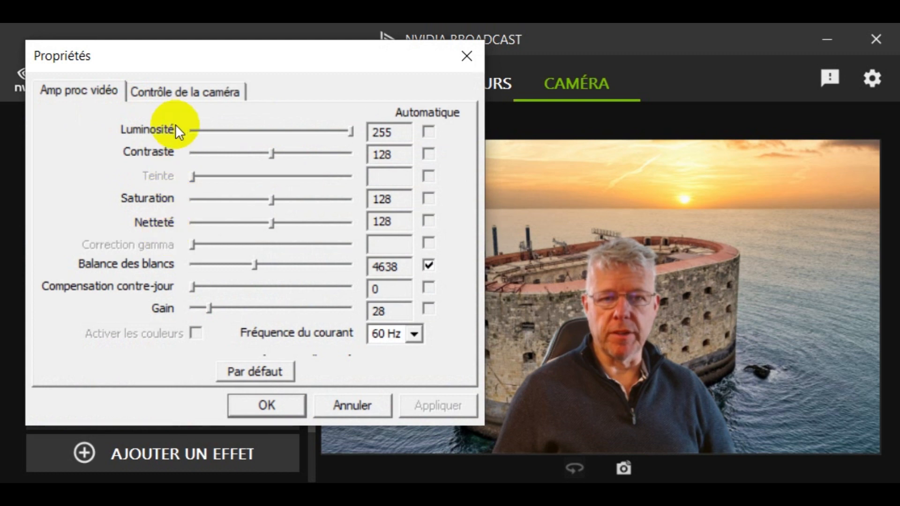
{"action": "left_click", "coordinate": [192, 94]}
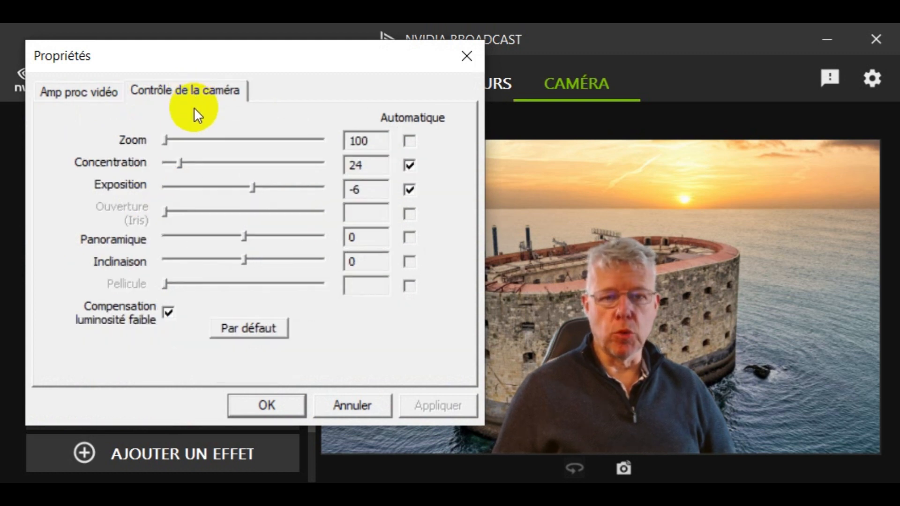
{"action": "left_click", "coordinate": [93, 95]}
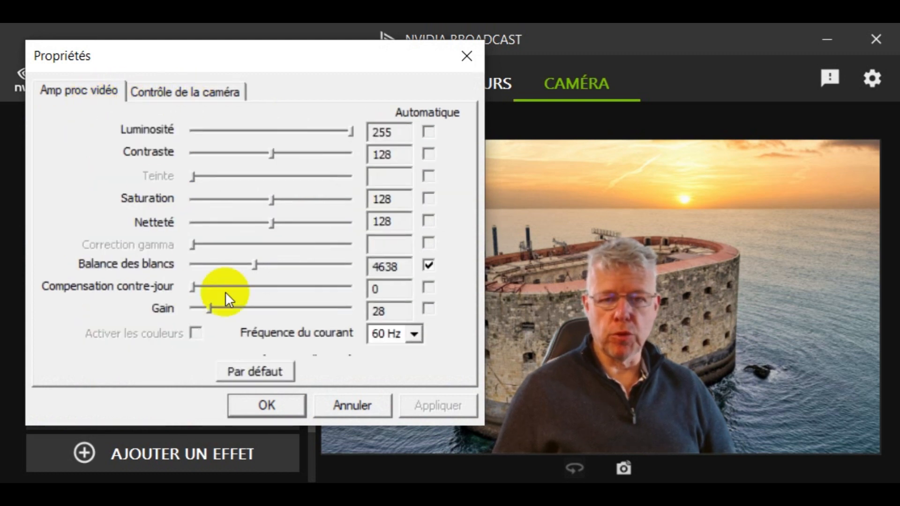
{"action": "left_click", "coordinate": [262, 411]}
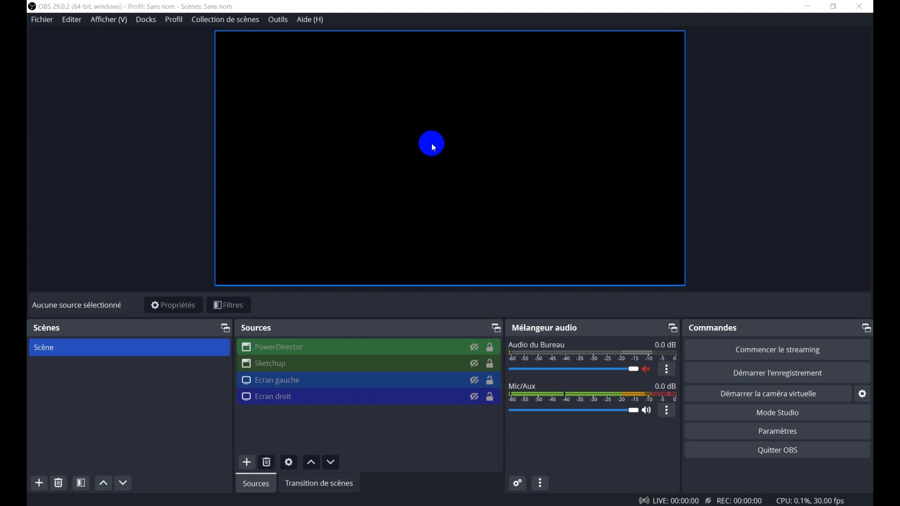
In OBS, add a new video capture device source named "Nvdia Broadcast" to the scene.
{"action": "left_click", "coordinate": [247, 463]}
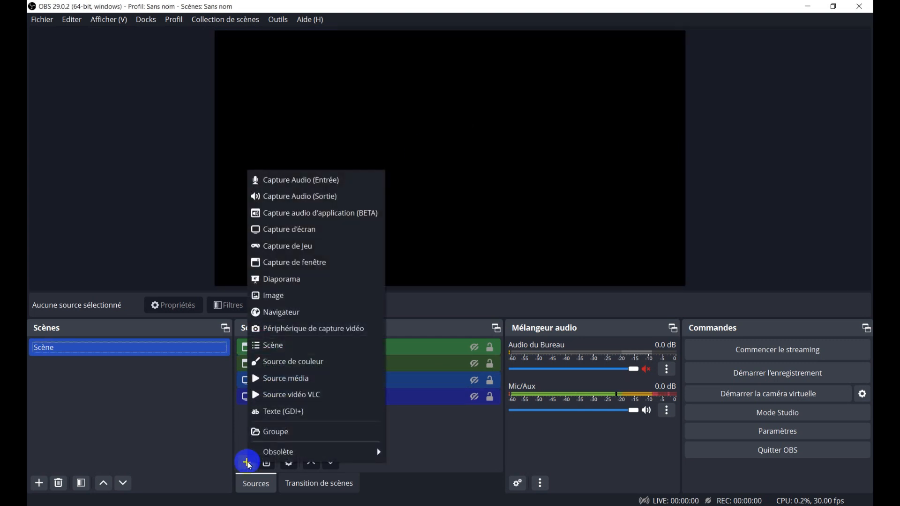
{"action": "left_click", "coordinate": [319, 330]}
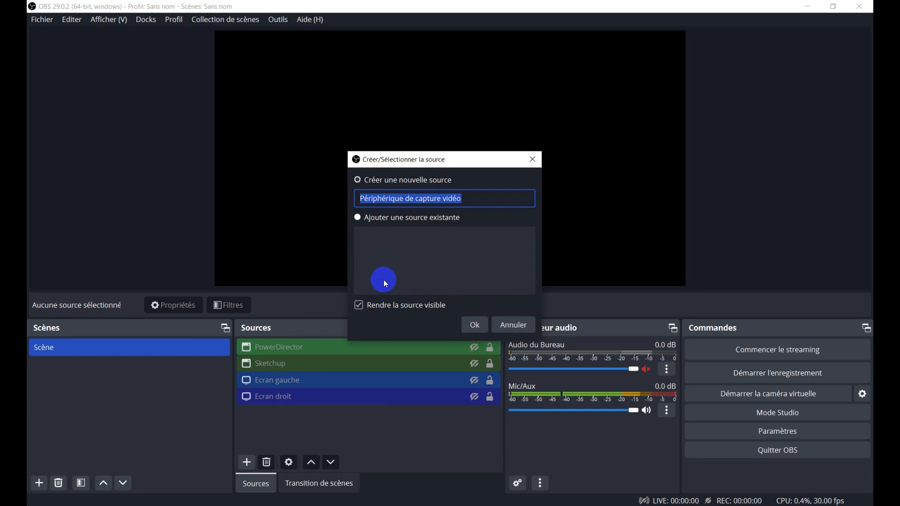
{"action": "type", "text": "Nv"}
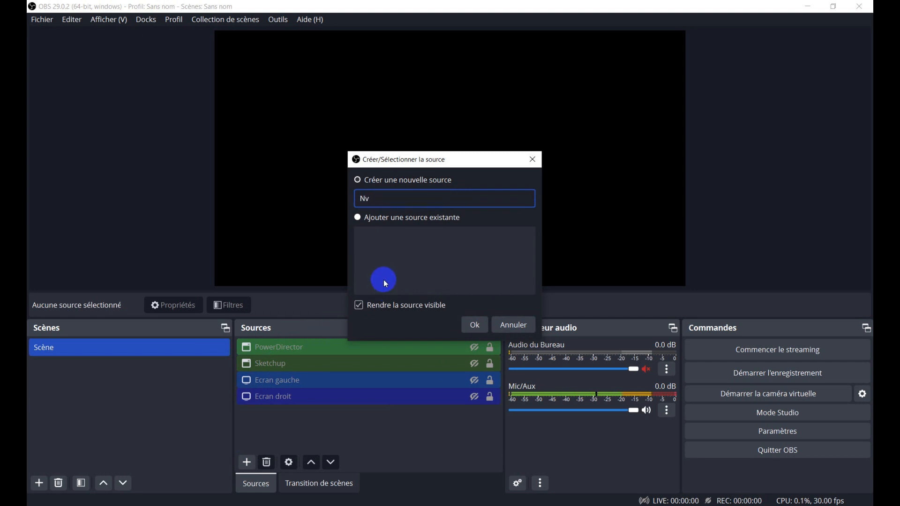
{"action": "type", "text": "dia b"}
{"action": "key", "text": "BackSpace"}
{"action": "type", "text": "Broadcast"}
{"action": "key", "text": "Return"}
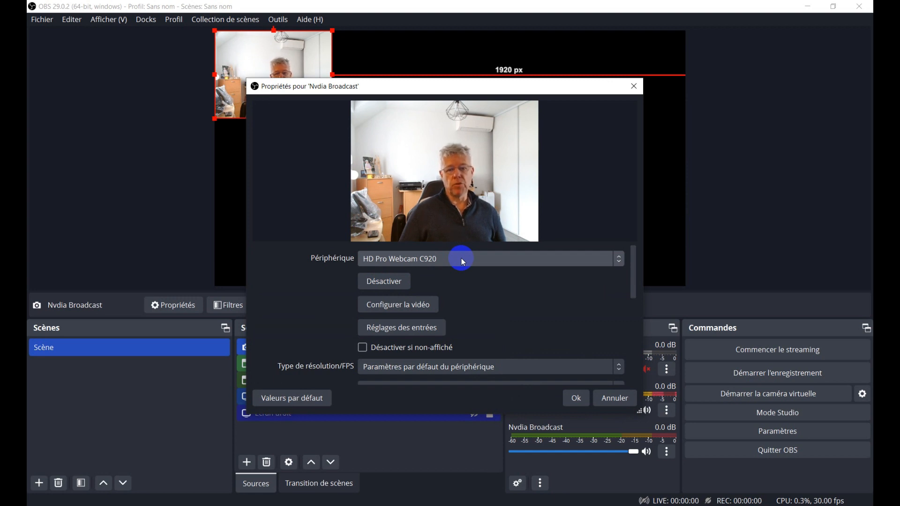
Set the new source's capture device to Camera (NVIDIA Broadcast) and accept its properties.
{"action": "left_click", "coordinate": [461, 261]}
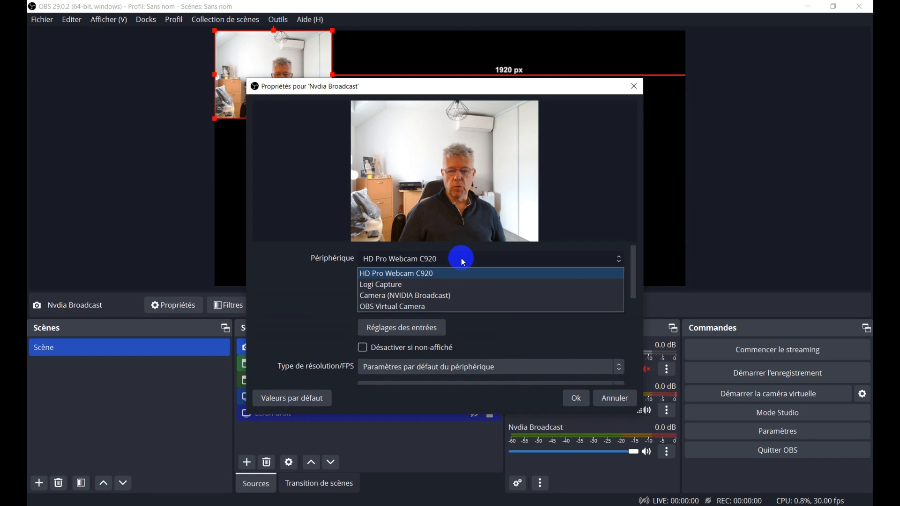
{"action": "left_click", "coordinate": [495, 295]}
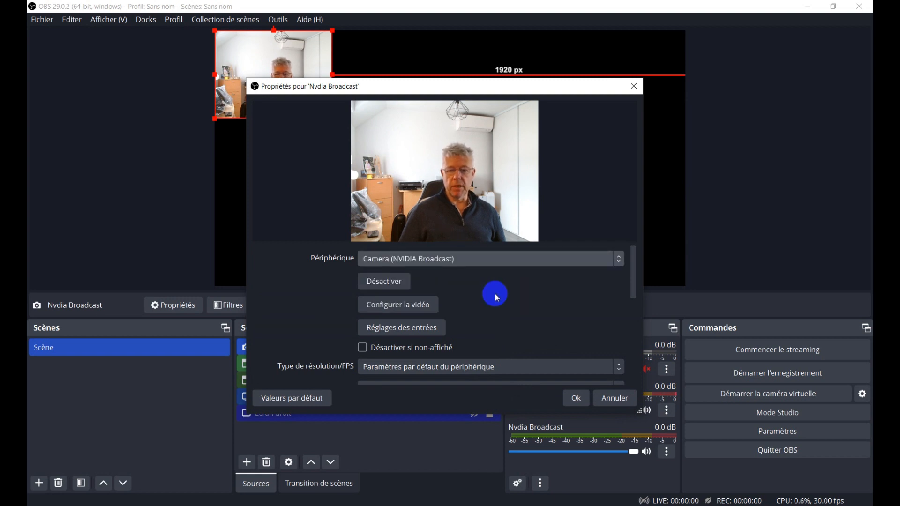
{"action": "left_click", "coordinate": [570, 396]}
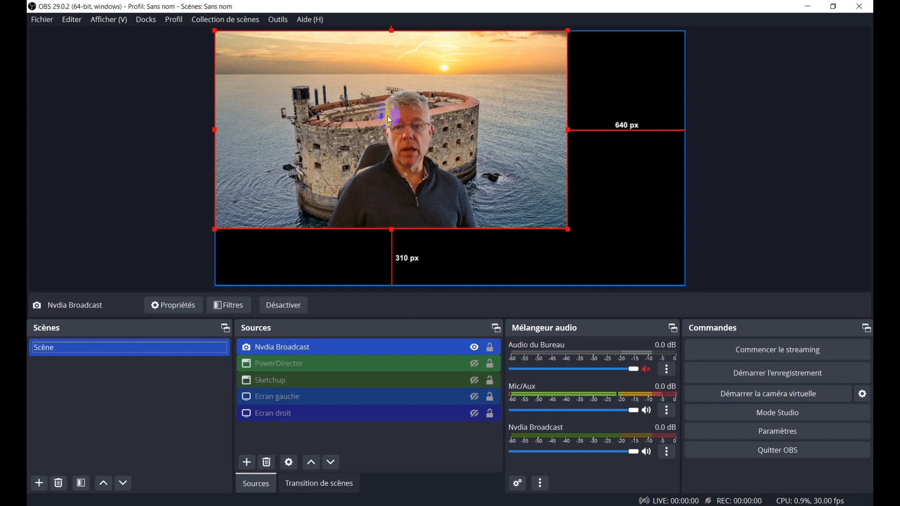
Shrink the camera source to about a third of the canvas width and place it in the canvas's lower-left corner.
{"action": "left_click_drag", "start_coordinate": [568, 30], "coordinate": [396, 125]}
{"action": "left_click_drag", "start_coordinate": [328, 139], "coordinate": [479, 136]}
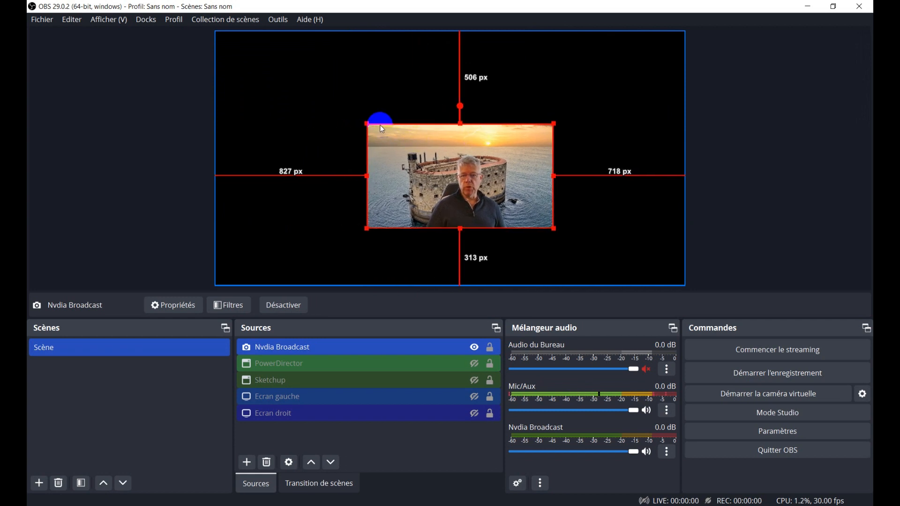
{"action": "left_click_drag", "start_coordinate": [367, 124], "coordinate": [405, 145]}
{"action": "left_click_drag", "start_coordinate": [451, 167], "coordinate": [262, 220]}
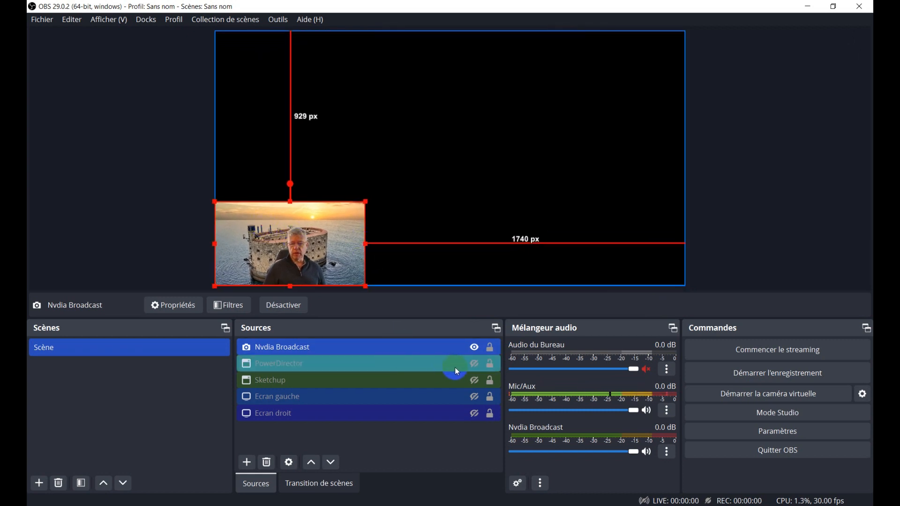
Make the PowerDirector source visible in the scene.
{"action": "left_click", "coordinate": [476, 365]}
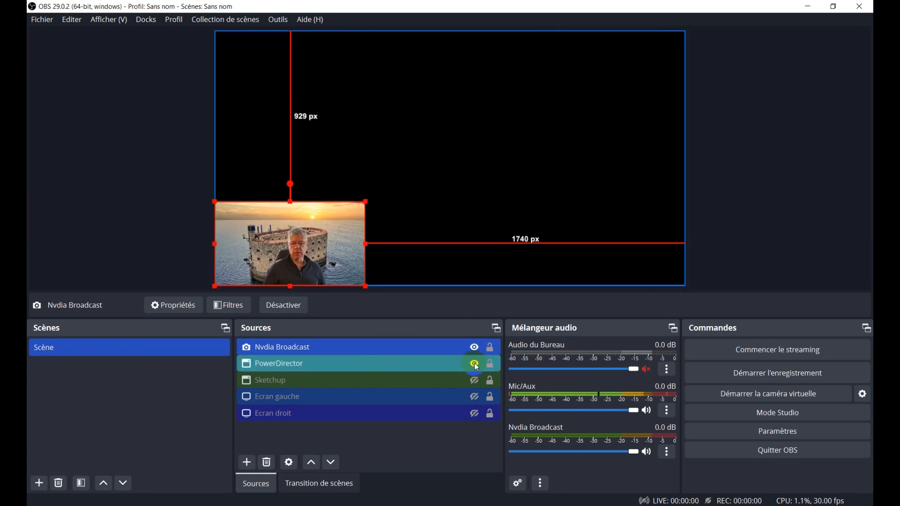